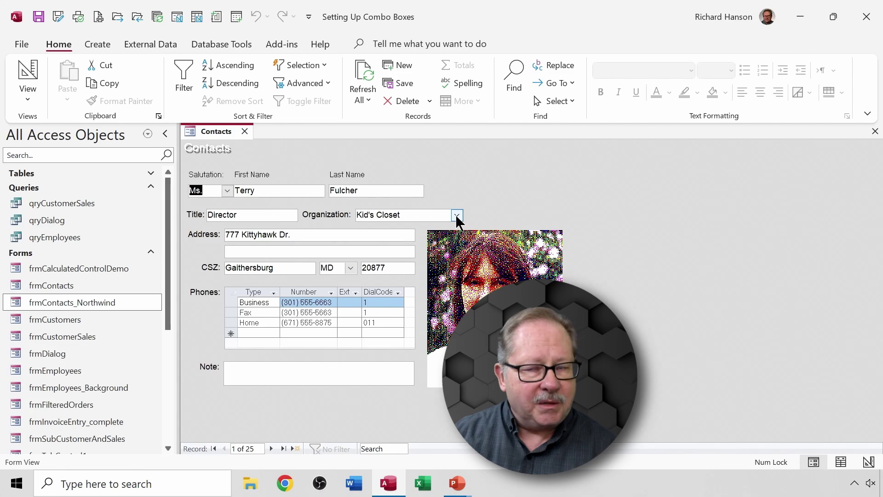
# Browse the Organization drop-down list on the Contacts form and switch the form to Design View
pyautogui.click(457, 215)
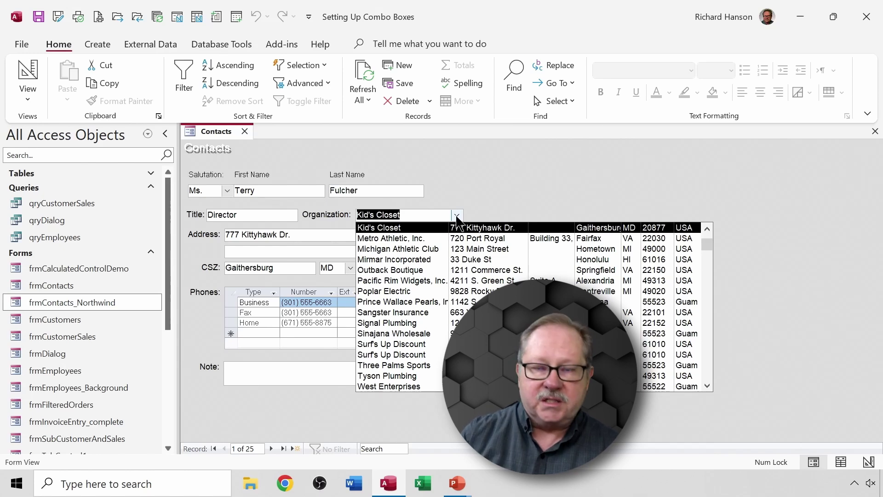
pyautogui.click(456, 216)
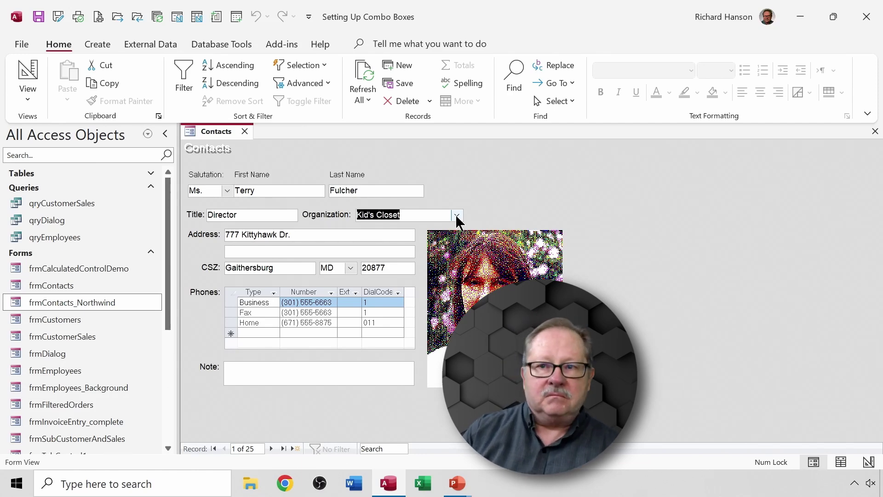
pyautogui.click(28, 73)
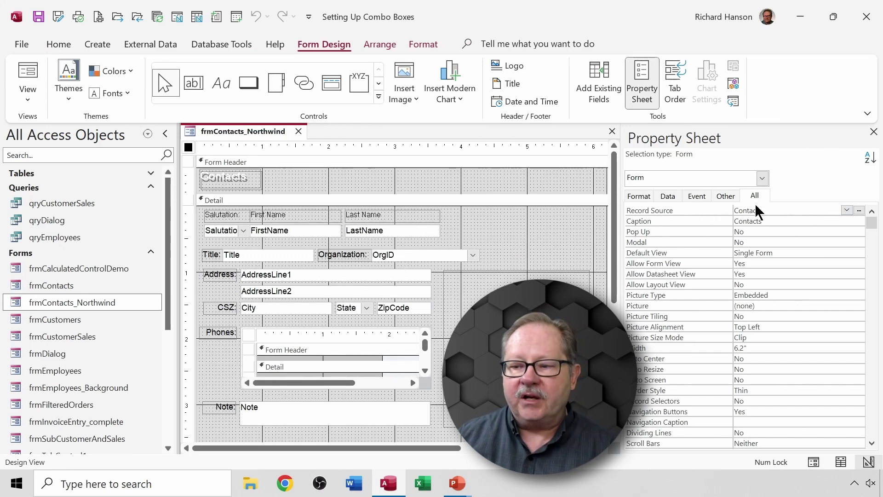
# Examine the form's Record Source and the Organization combo box's Control Source
pyautogui.click(716, 210)
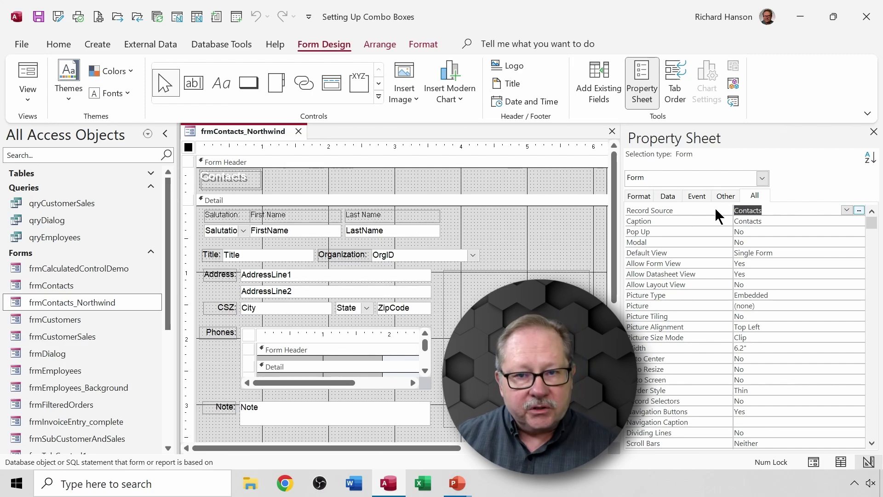
pyautogui.click(397, 256)
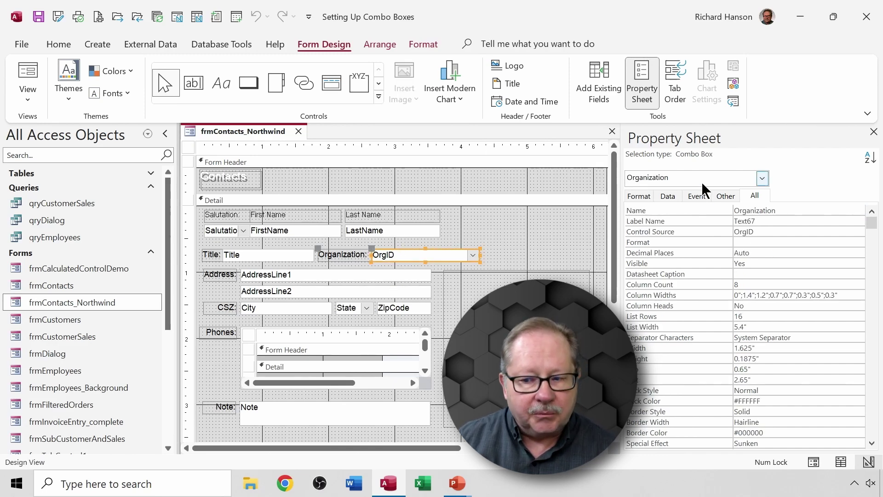
pyautogui.click(667, 198)
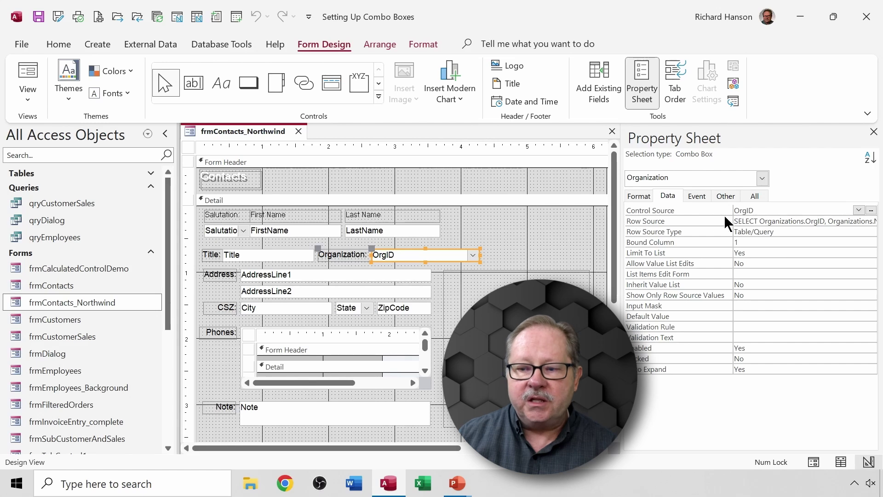
pyautogui.click(758, 213)
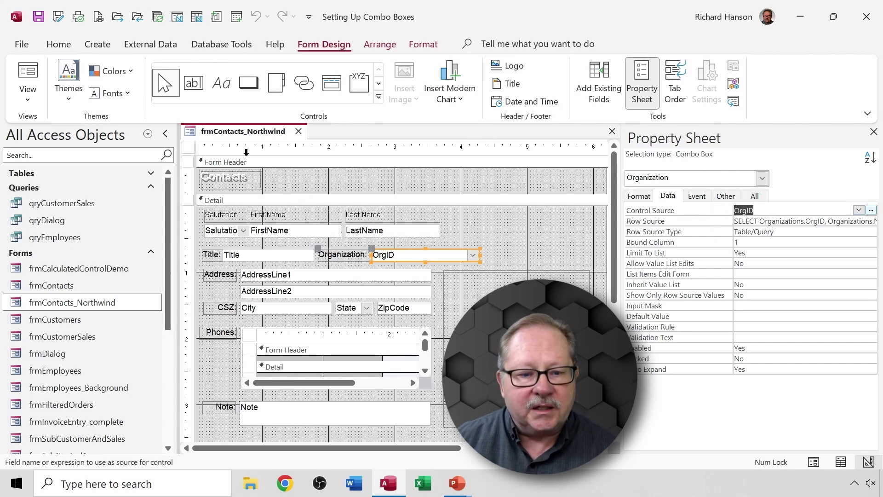
# Open the form's Record Source in the Query Builder, find the OrgID field in the Contacts table, and close the builder
pyautogui.click(188, 147)
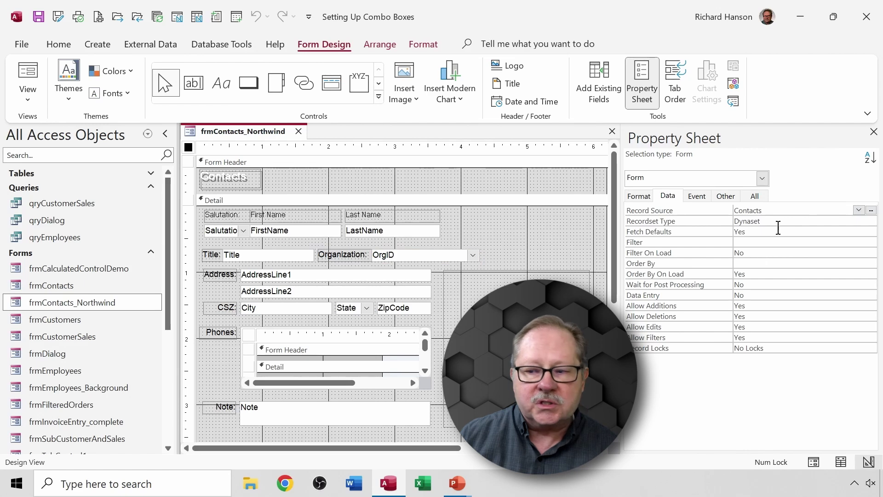
pyautogui.click(772, 213)
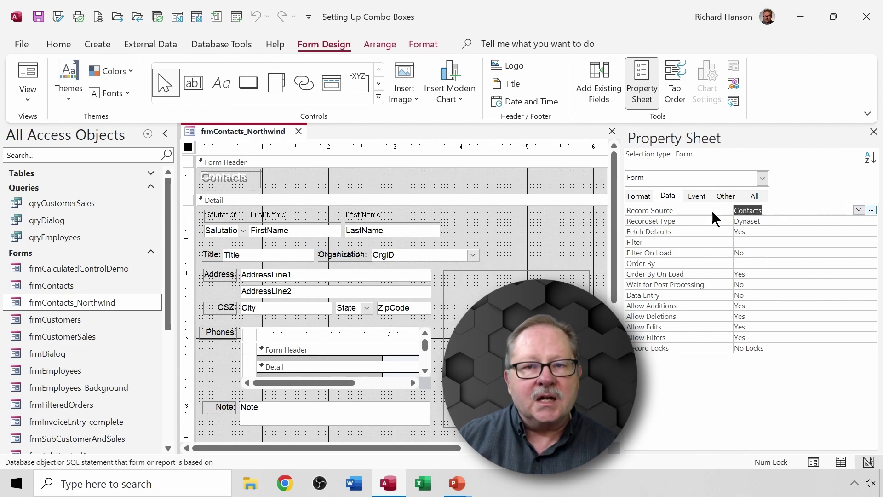
pyautogui.click(870, 210)
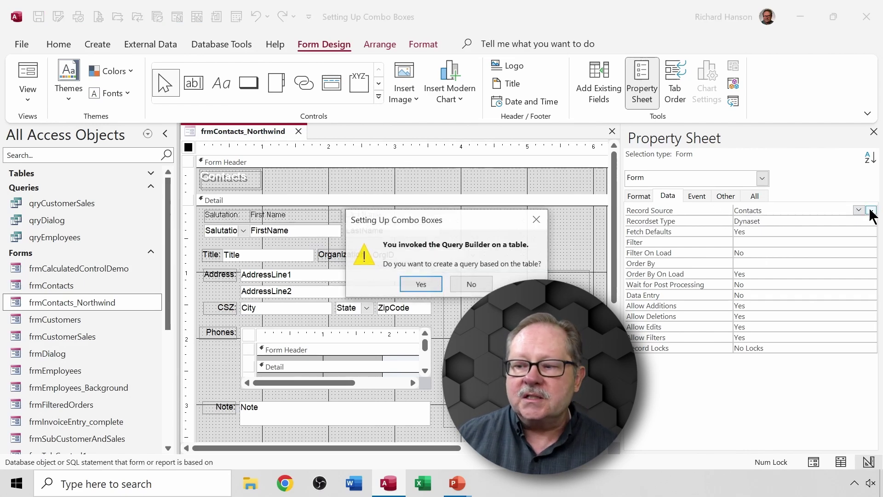
pyautogui.click(426, 281)
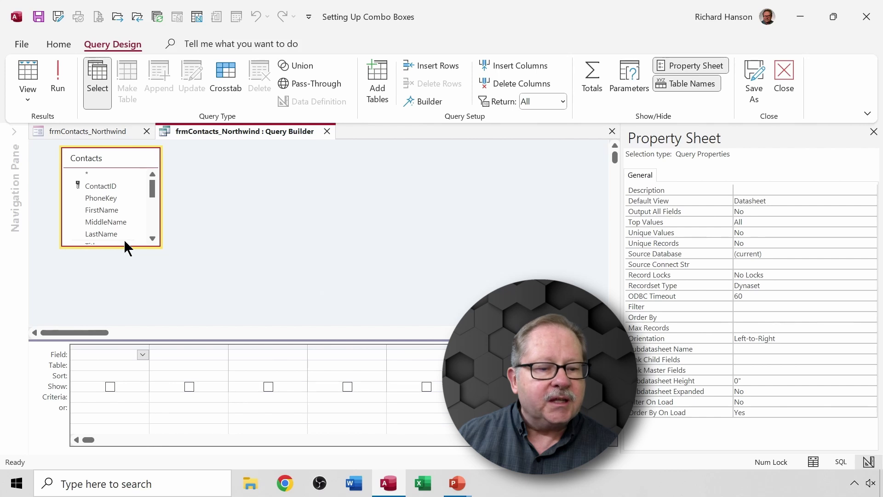
pyautogui.moveTo(121, 246); pyautogui.dragTo(122, 316)
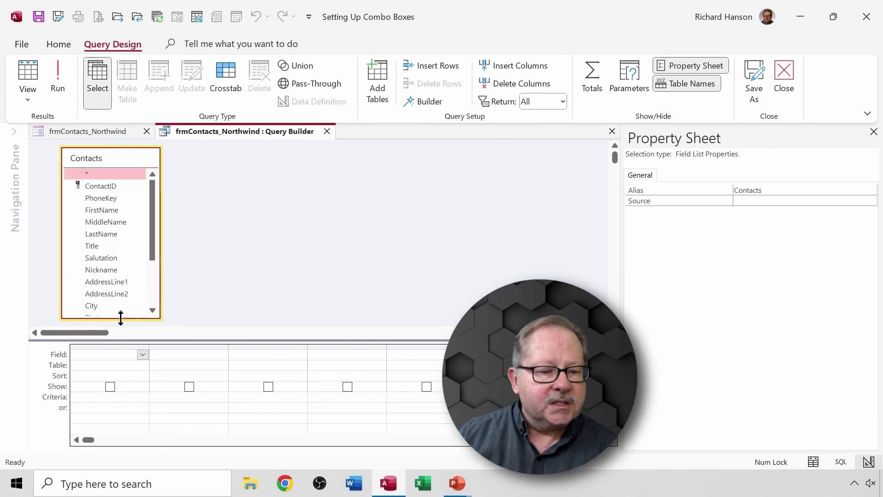
pyautogui.scroll(-4, 123, 302)
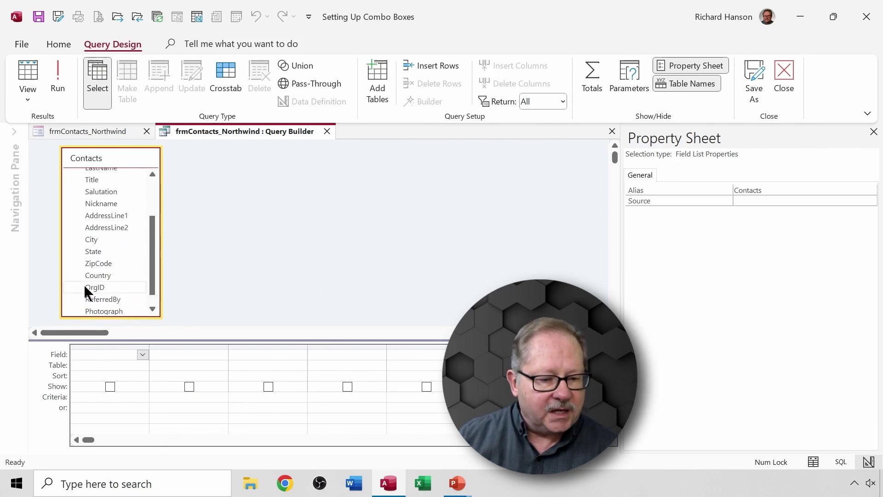
pyautogui.click(112, 289)
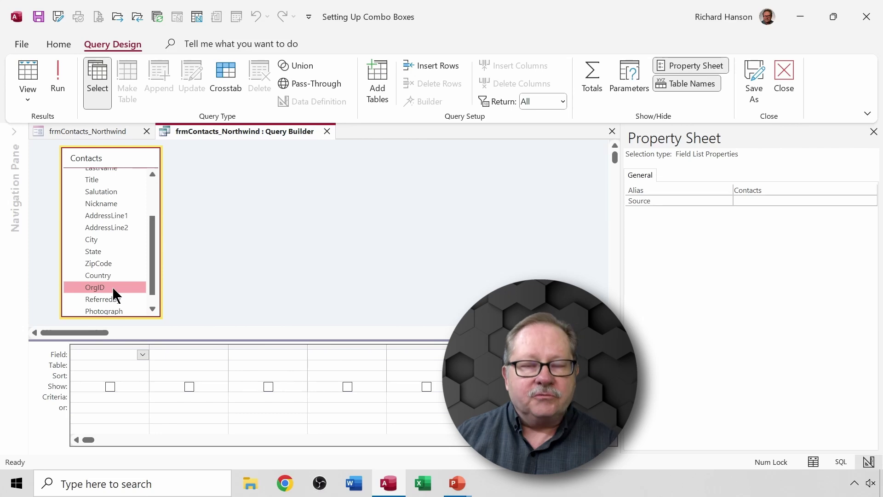
pyautogui.click(326, 131)
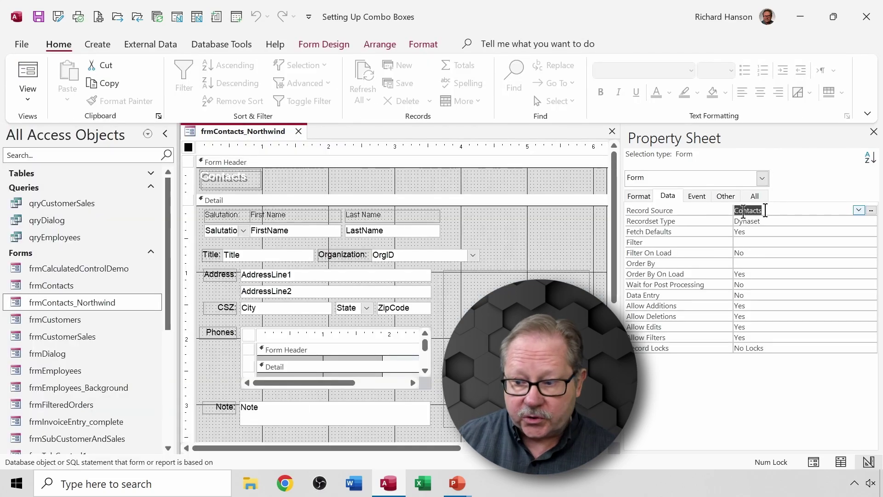
# Open the Organization combo box's Row Source in the Query Builder and highlight all of the query's columns
pyautogui.click(403, 258)
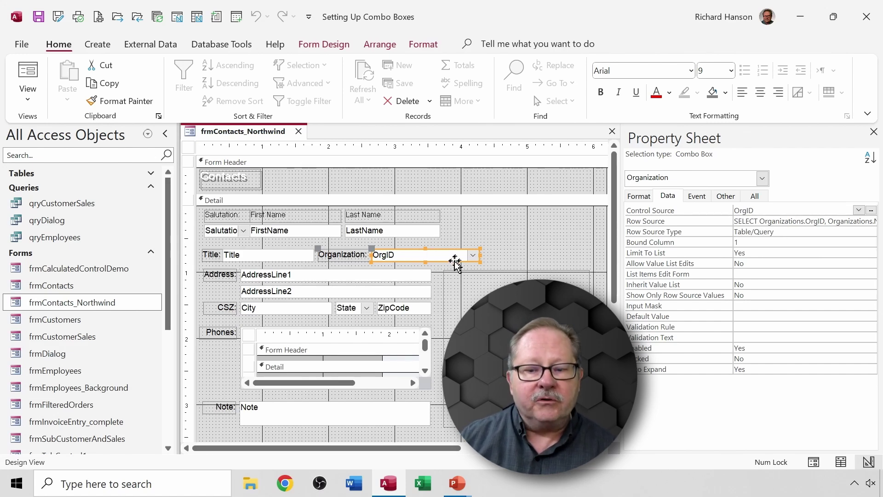
pyautogui.click(864, 221)
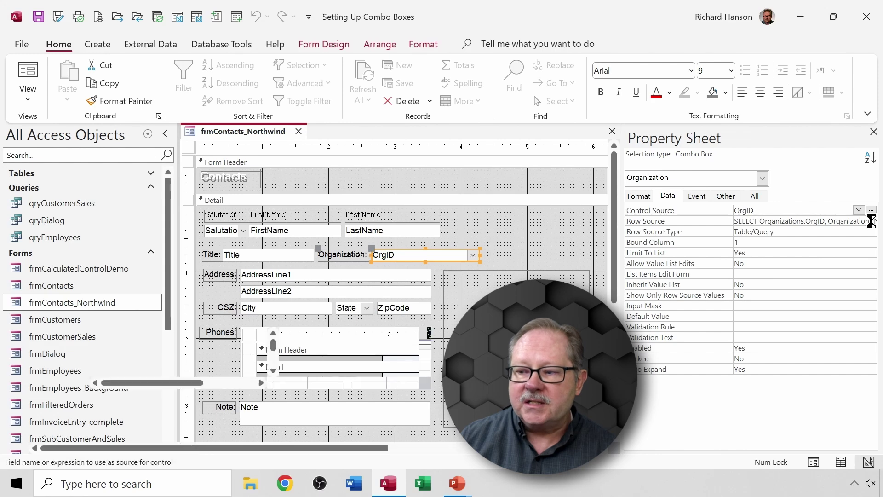
pyautogui.click(871, 220)
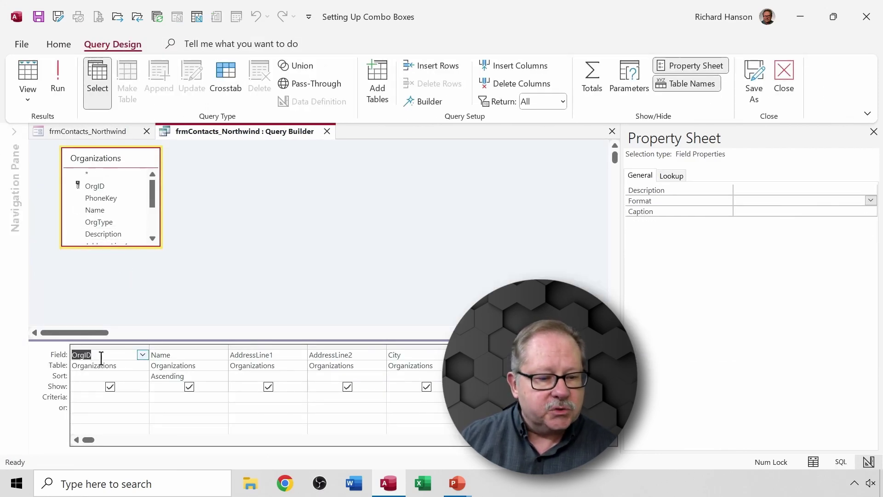
pyautogui.moveTo(97, 346); pyautogui.dragTo(600, 452)
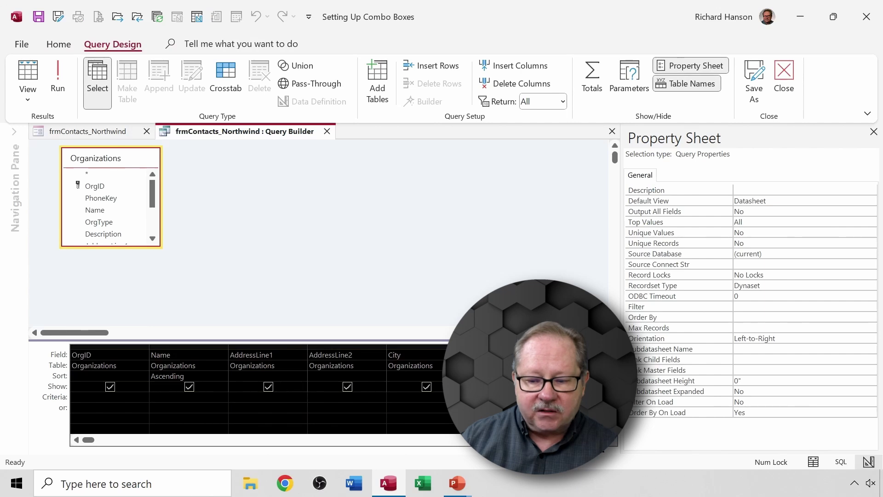
# Examine the Name sort order and the OrgID, Name and AddressLine1 columns of the Organizations query, and close the Query Builder
pyautogui.click(126, 373)
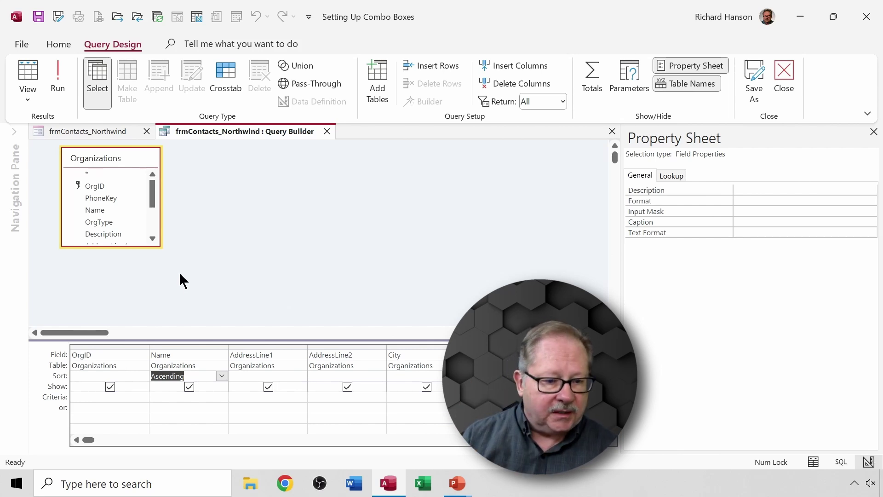
pyautogui.click(95, 186)
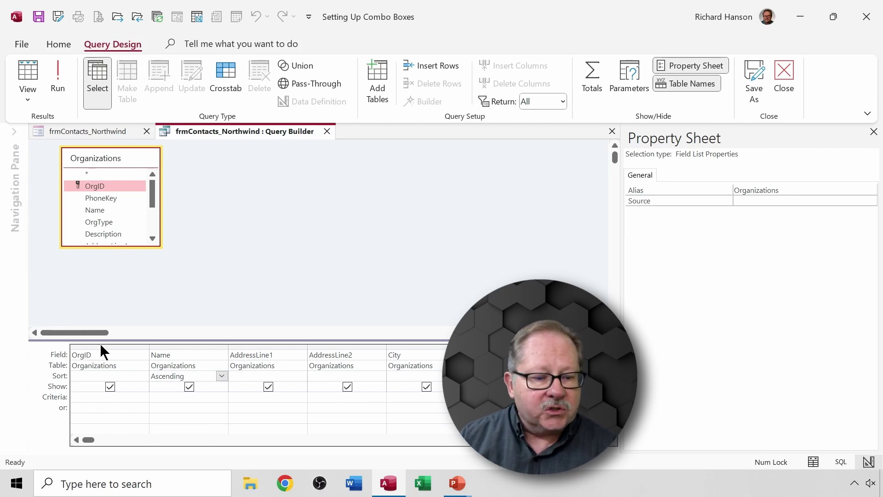
pyautogui.click(179, 352)
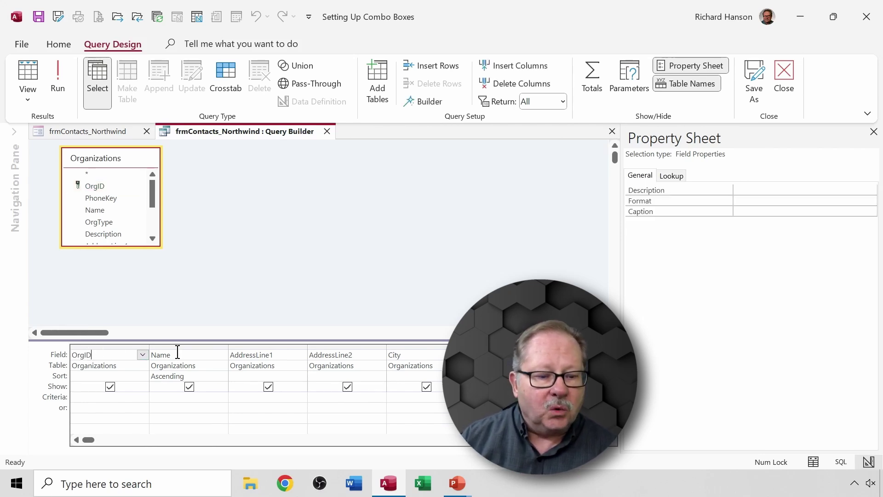
pyautogui.click(291, 354)
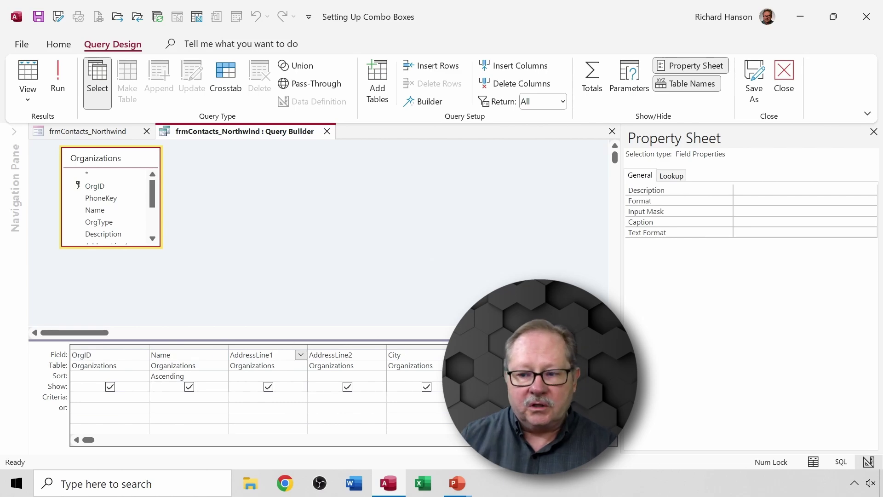
pyautogui.click(612, 131)
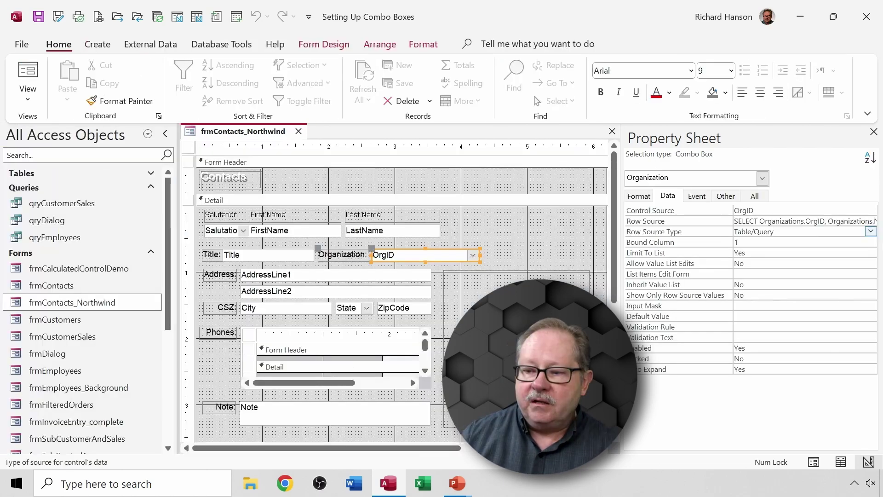
# Set the Organization combo box's Row Source Type to Table/Query and compare it with the Salutation combo box's value list Row Source
pyautogui.click(871, 233)
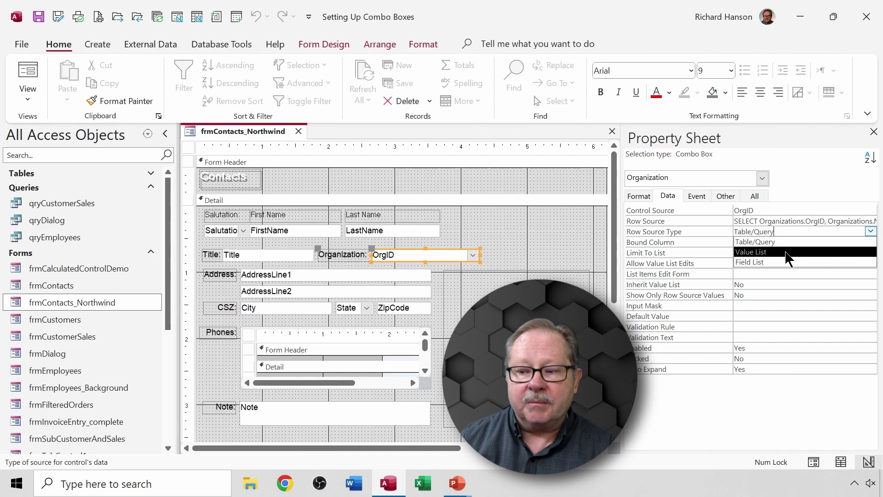
pyautogui.click(803, 241)
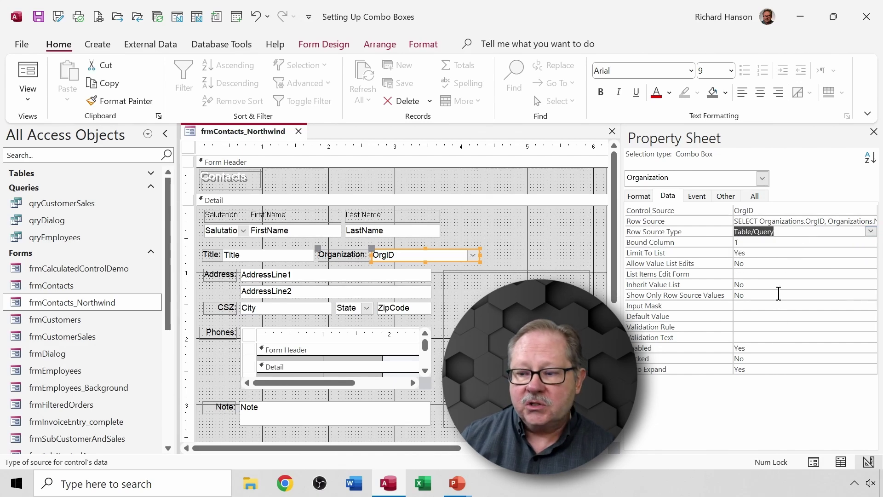
pyautogui.click(214, 230)
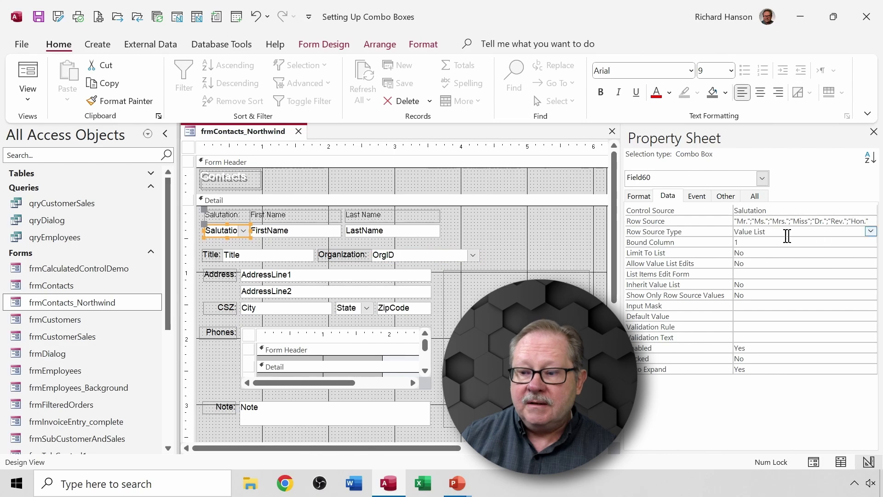
pyautogui.click(781, 235)
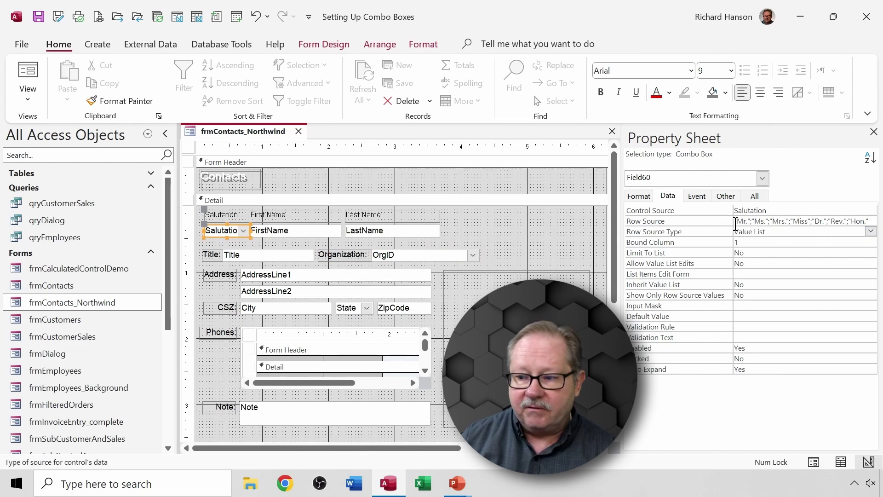
pyautogui.moveTo(735, 222); pyautogui.dragTo(879, 223)
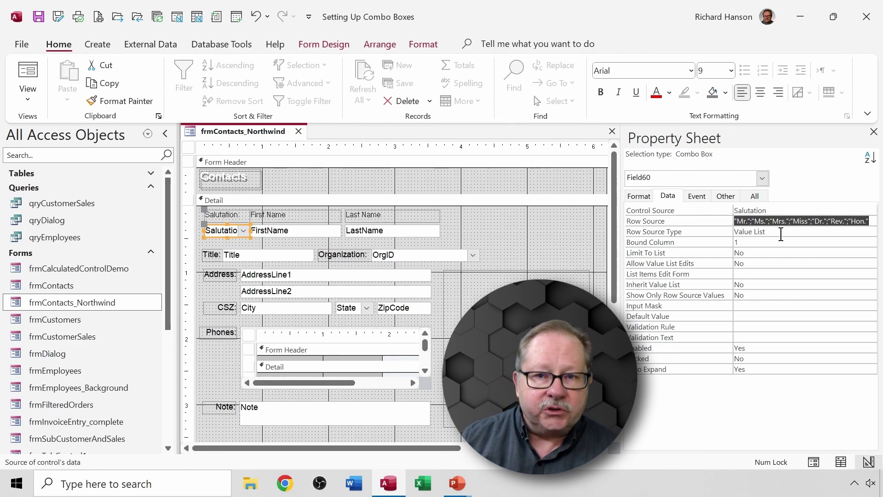
pyautogui.click(826, 233)
# Review the Row Source Type and Bound Column properties of the Organization combo box
pyautogui.click(420, 254)
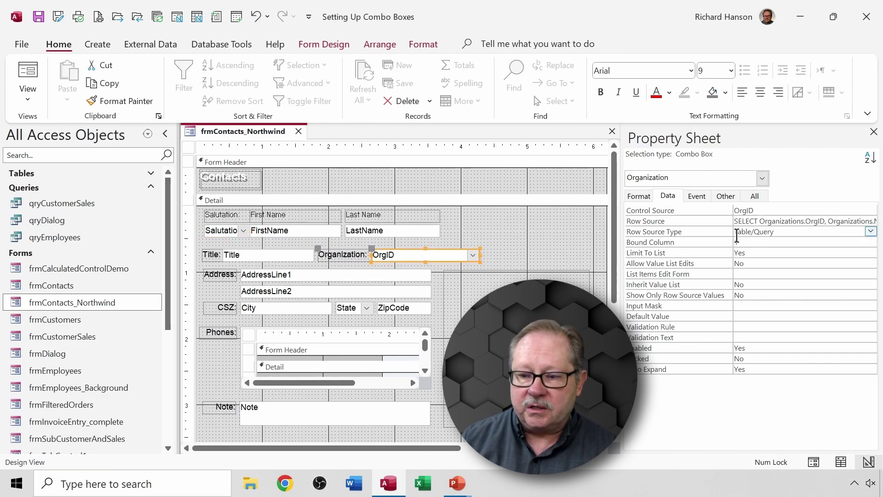
pyautogui.click(737, 236)
pyautogui.click(716, 243)
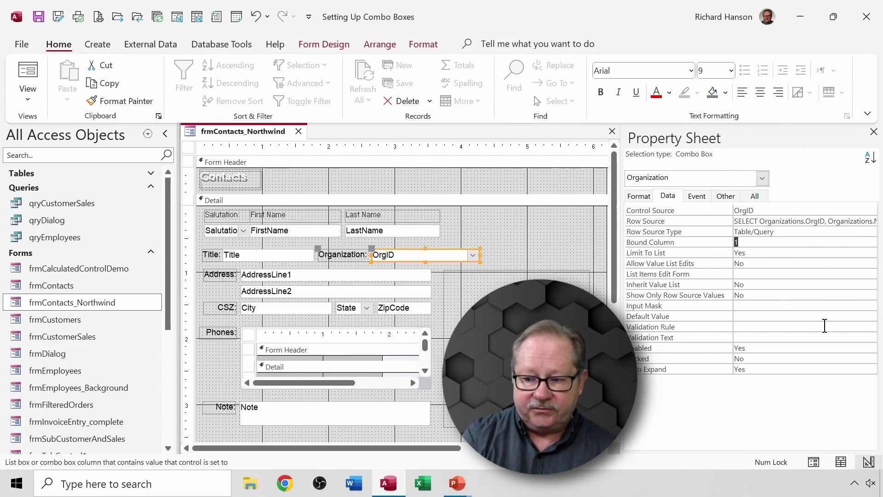
# Review the Organization combo box's Limit To List and Allow Value List Edits properties and its On Not in List event
pyautogui.click(740, 253)
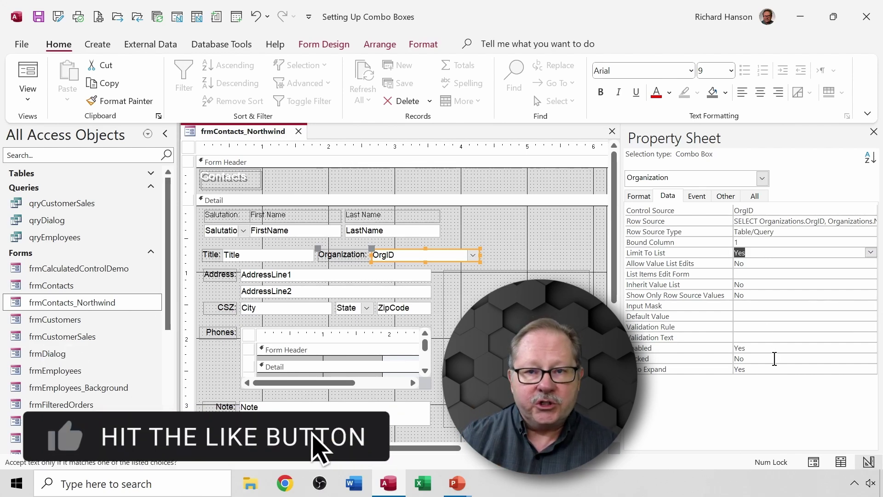
pyautogui.click(724, 263)
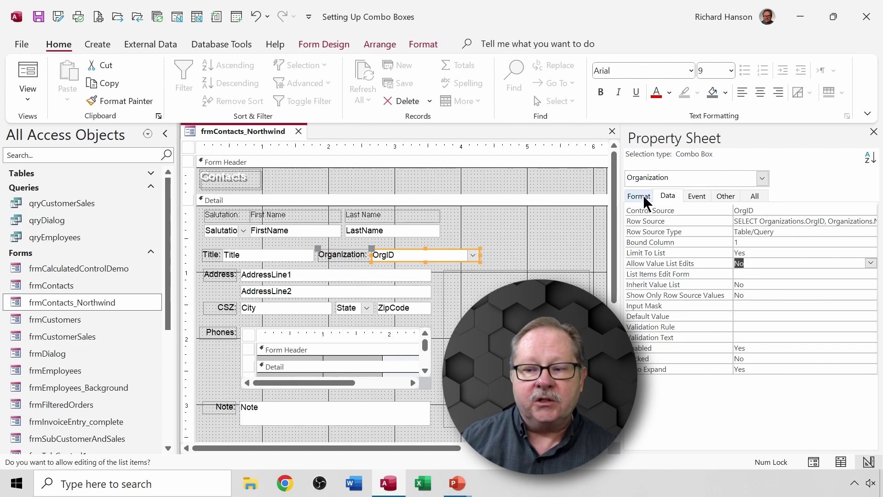
pyautogui.click(695, 195)
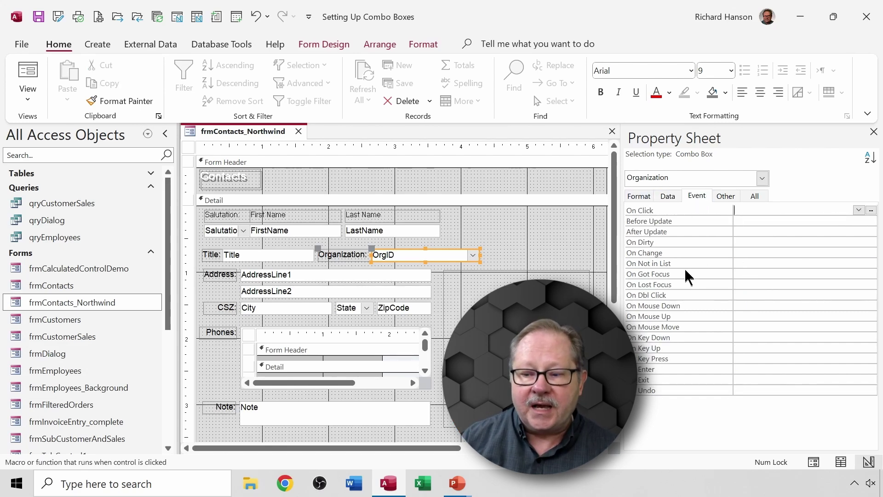
pyautogui.click(635, 263)
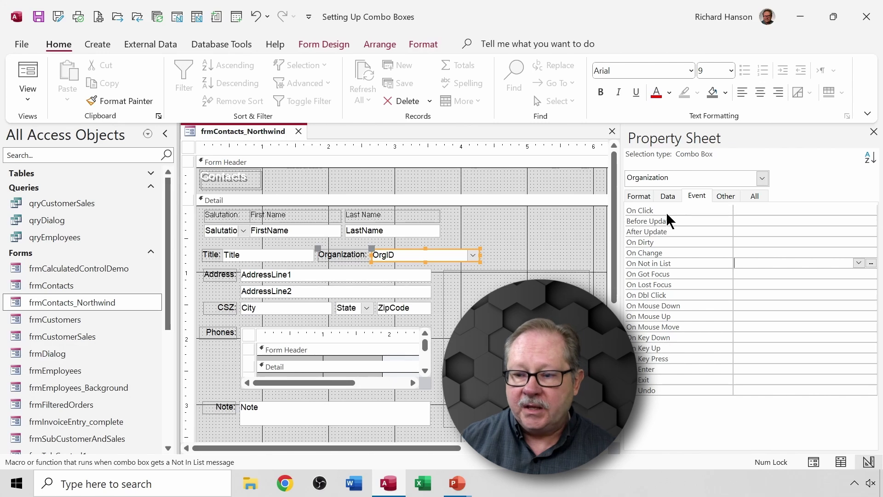
# Review the Organization combo box's Column Count format property and the zero-width first entry in its Column Widths
pyautogui.click(633, 196)
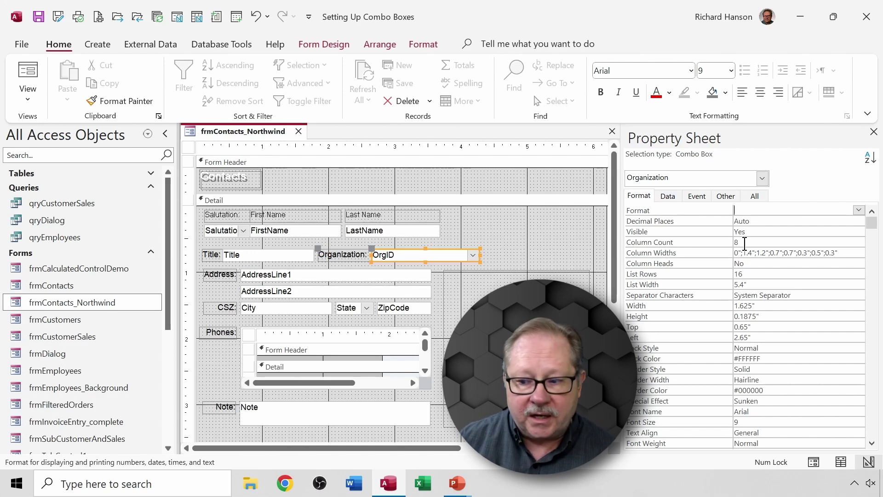
pyautogui.click(717, 243)
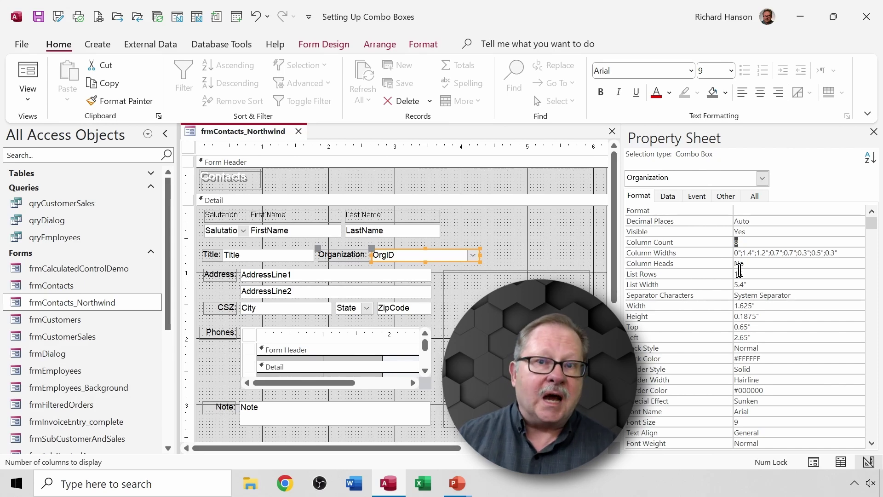
pyautogui.click(742, 254)
pyautogui.moveTo(743, 254); pyautogui.dragTo(715, 253)
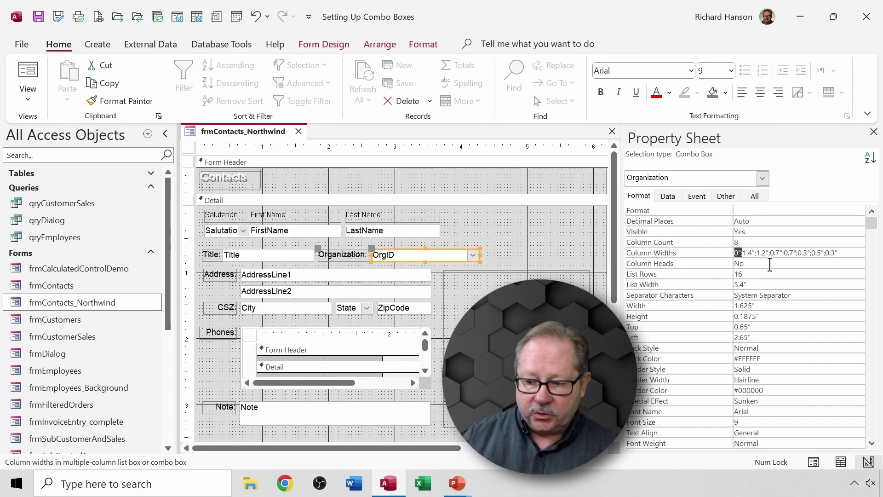
# Review the Organization combo box's Column Heads, List Rows and List Width properties, comparing the list width with the Column Widths values
pyautogui.click(721, 263)
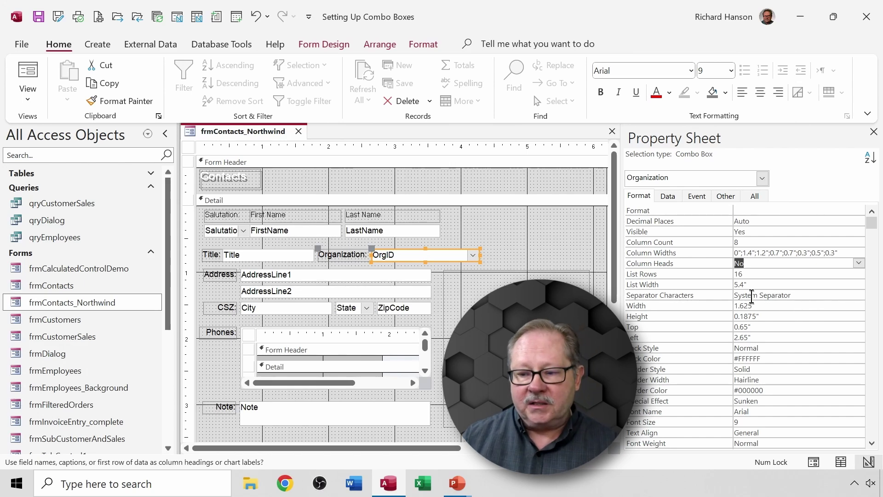
pyautogui.click(707, 274)
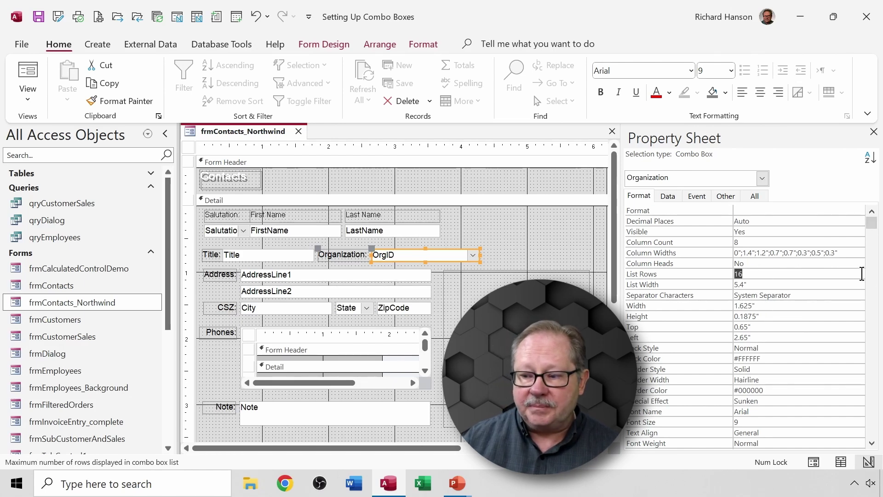
pyautogui.click(862, 273)
pyautogui.click(729, 282)
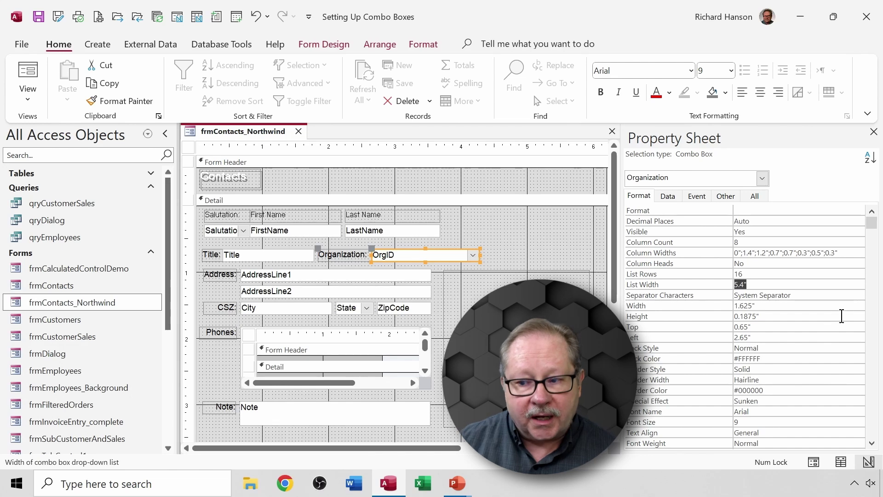
pyautogui.moveTo(838, 253); pyautogui.dragTo(729, 254)
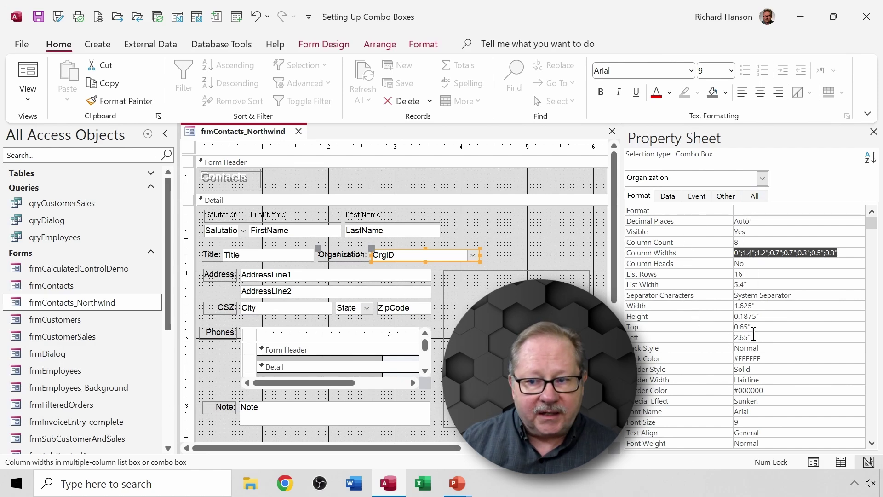
# Switch the contacts form to Form View and examine the columns and rows of the Organization drop-down list, leaving the selection as is
pyautogui.click(27, 71)
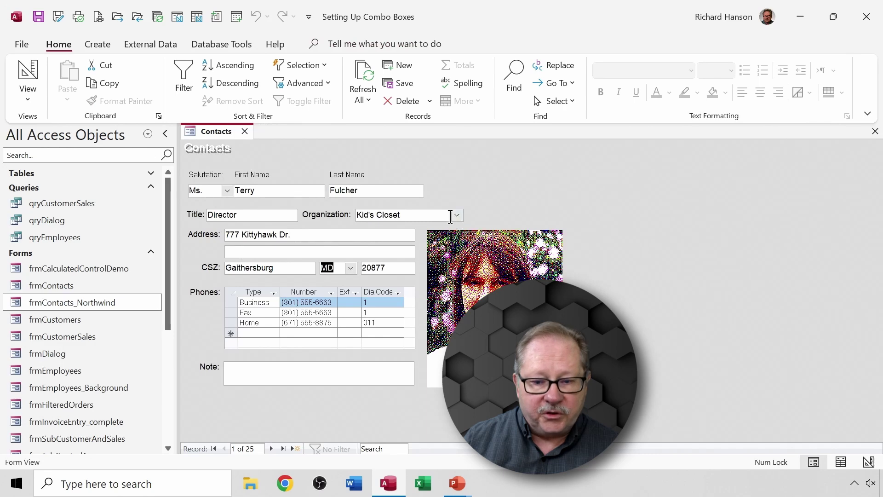
pyautogui.click(457, 215)
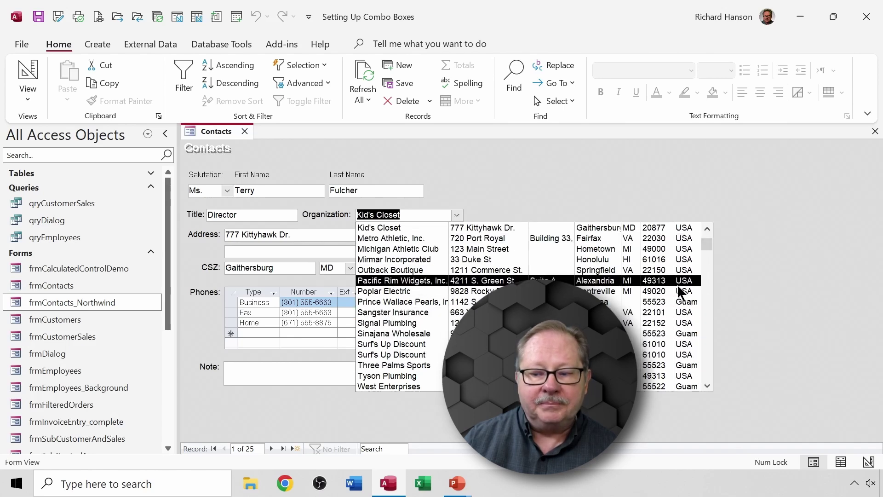
pyautogui.click(457, 216)
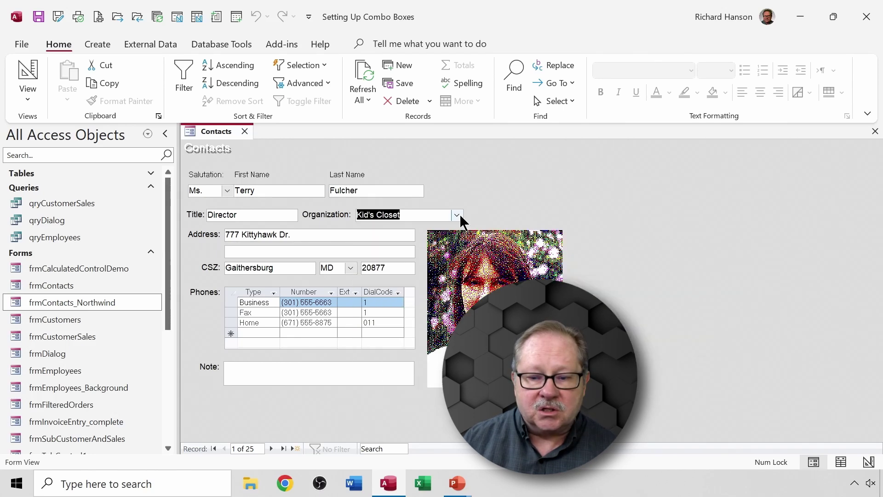
# Compare the Salutation combo box's single-column value list with the Organization combo box's multi-column list, closing both without choosing an entry
pyautogui.click(228, 191)
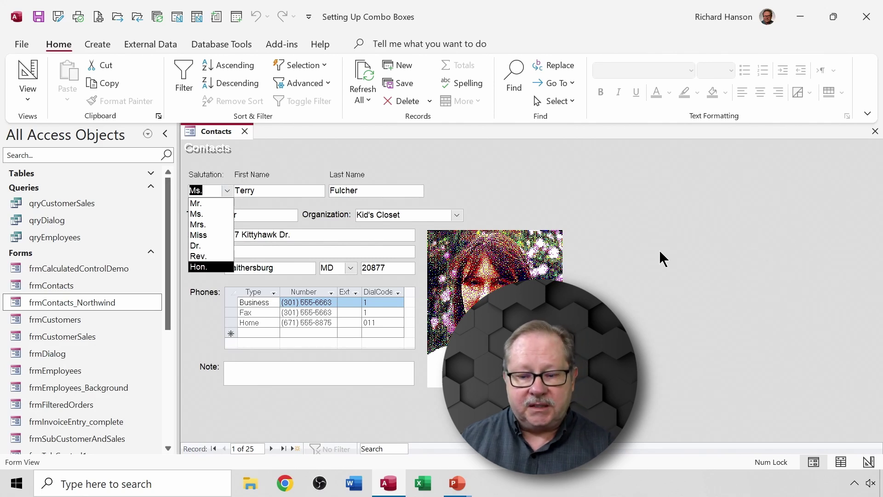
pyautogui.click(528, 178)
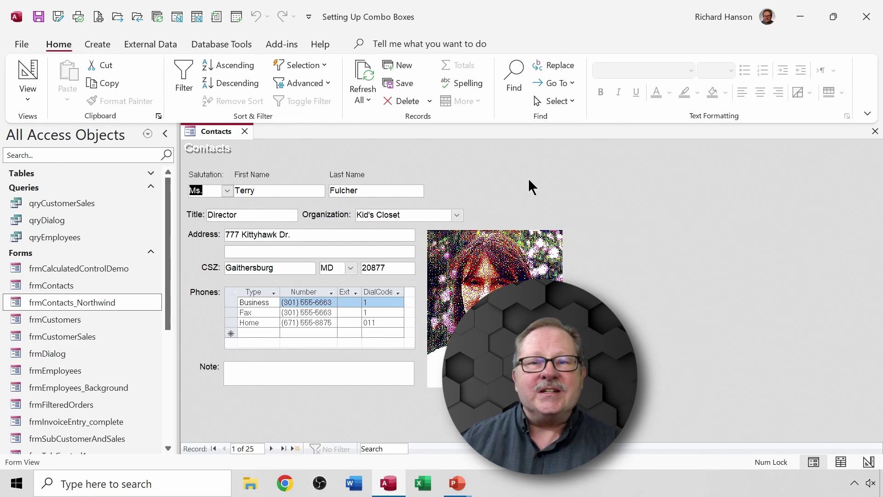
pyautogui.click(457, 214)
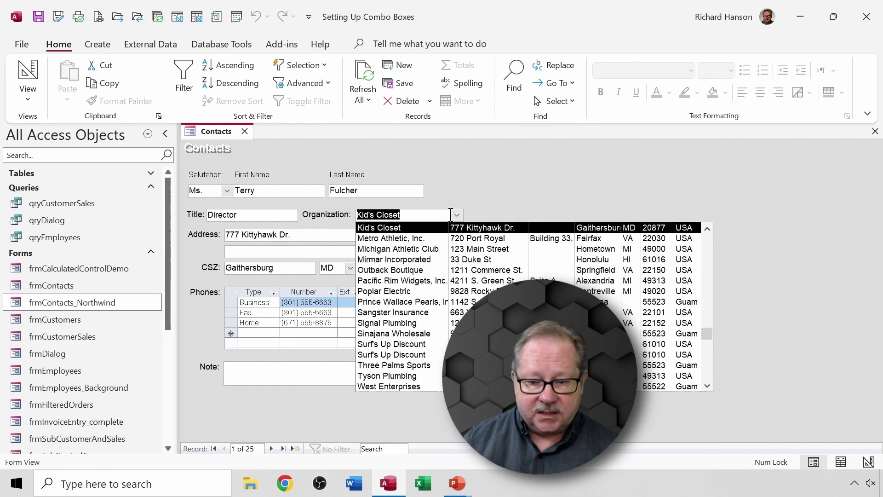
pyautogui.click(705, 157)
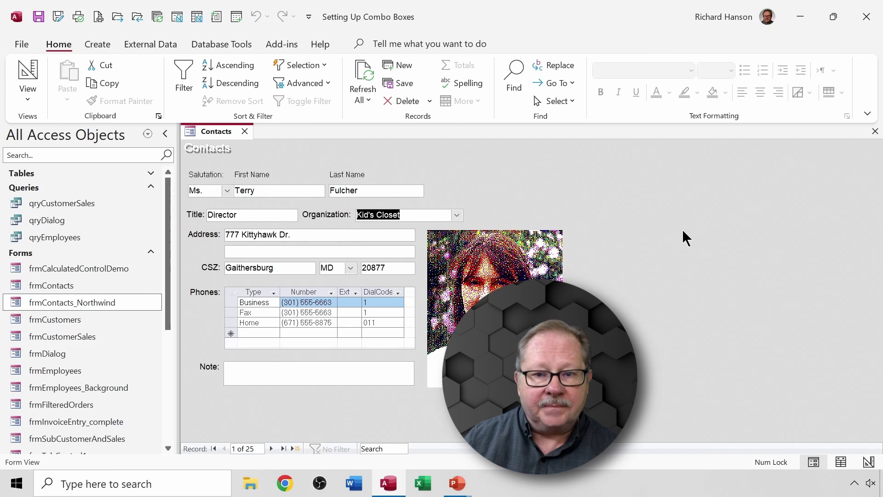